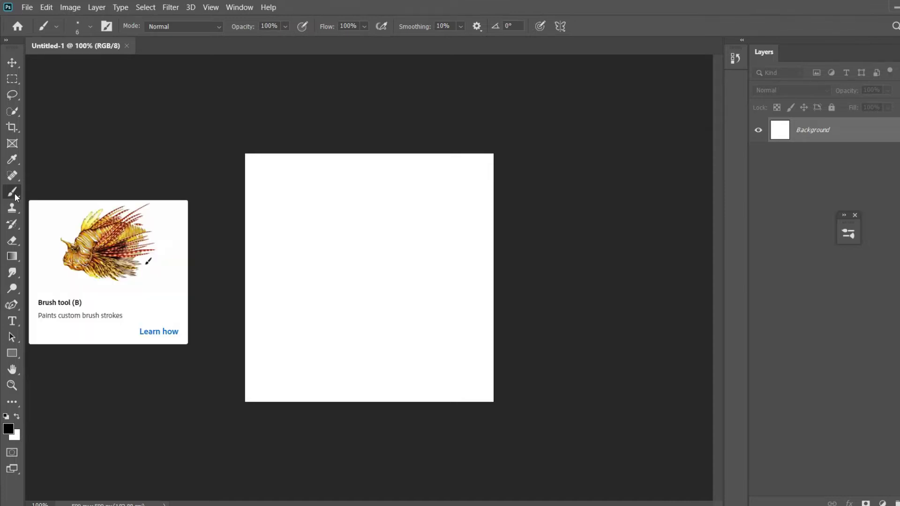
Set the brush hardness to 70% and stamp a 6 px black dot near the canvas's lower-left corner
{"action": "left_click", "coordinate": [90, 25]}
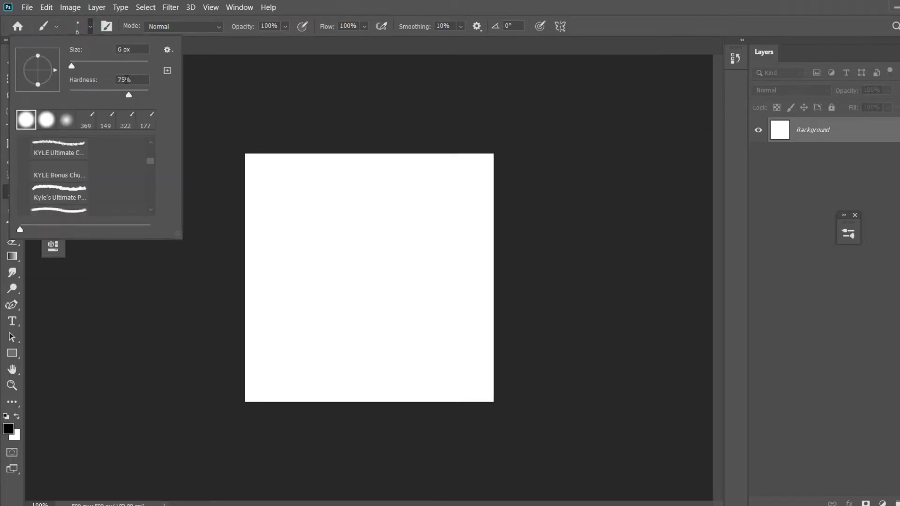
{"action": "left_click", "coordinate": [126, 80]}
{"action": "key", "text": "BackSpace"}
{"action": "type", "text": "0"}
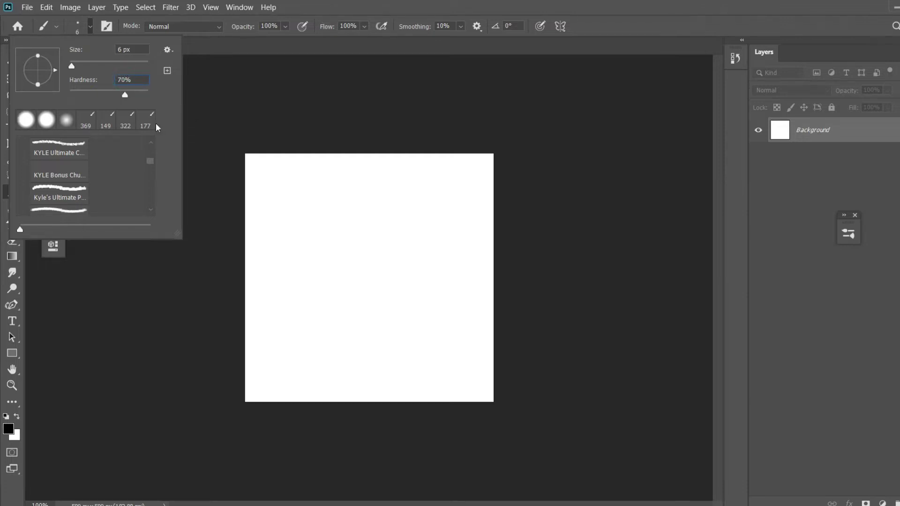
{"action": "left_click", "coordinate": [128, 285]}
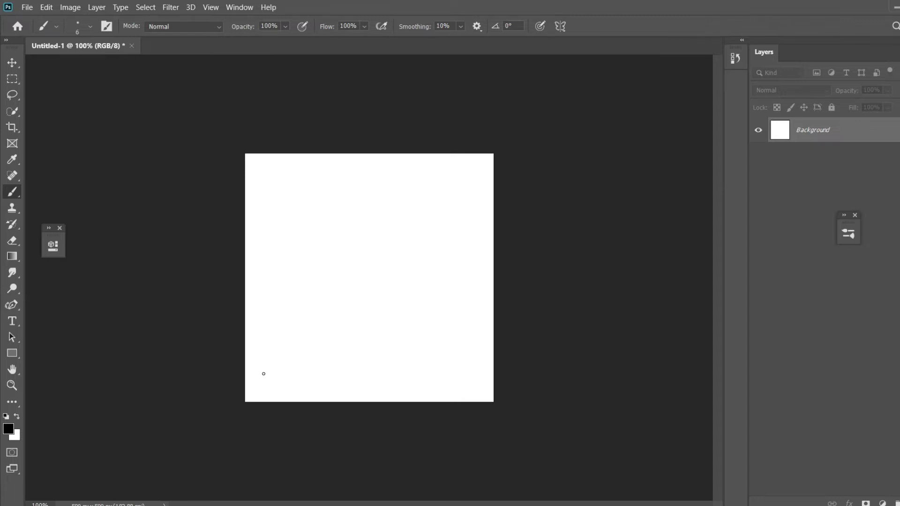
{"action": "left_click", "coordinate": [258, 389]}
Set the brush size to 3 px and stamp a smaller dot near the canvas's upper-right corner
{"action": "left_click", "coordinate": [91, 29]}
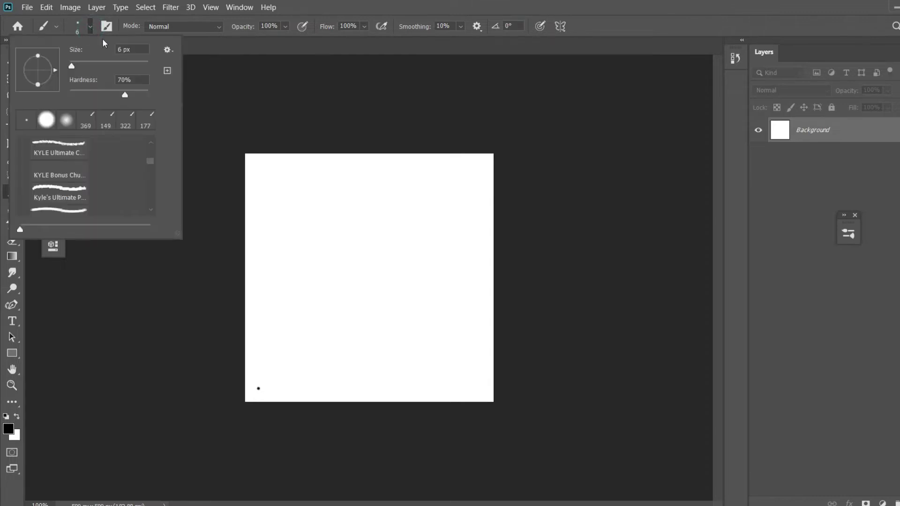
{"action": "left_click", "coordinate": [122, 48]}
{"action": "key", "text": "BackSpace"}
{"action": "type", "text": "3"}
{"action": "key", "text": "Return"}
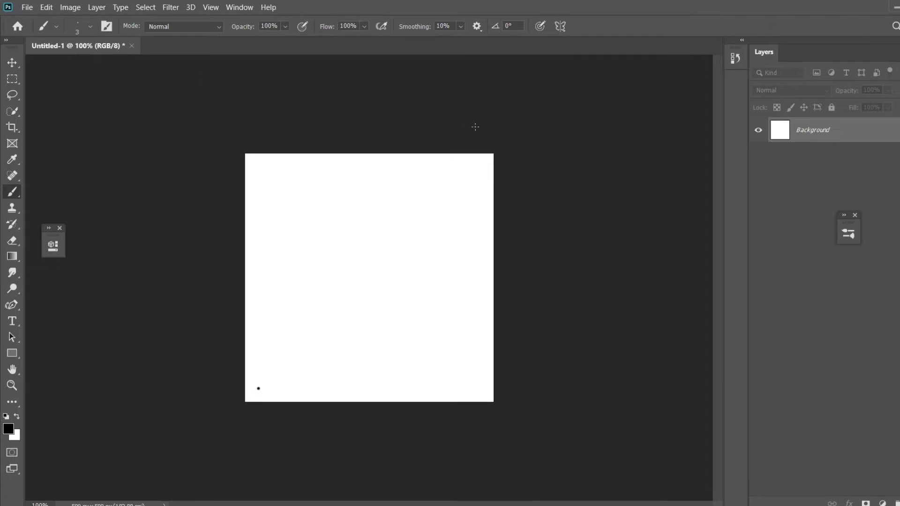
{"action": "left_click", "coordinate": [476, 166]}
Define the two dots as a new brush preset named "stars"
{"action": "left_click", "coordinate": [47, 7]}
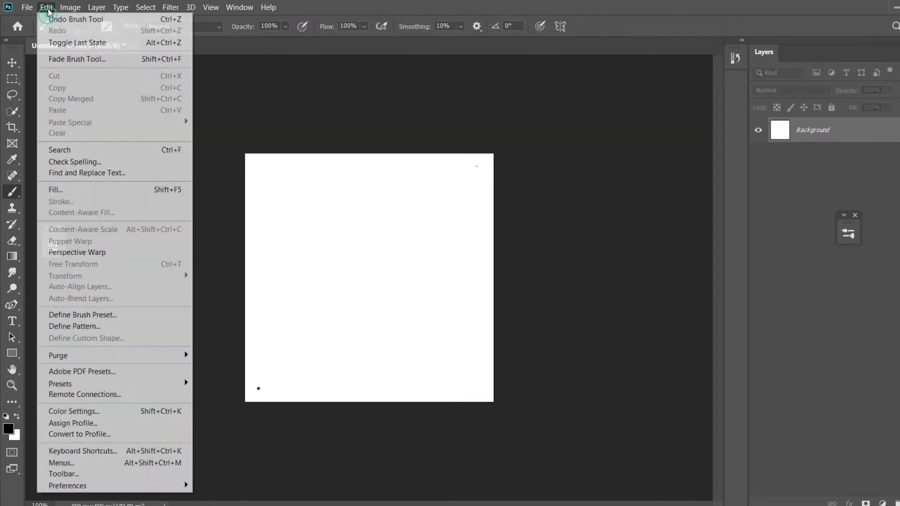
{"action": "left_click", "coordinate": [106, 313]}
{"action": "key", "text": "BackSpace"}
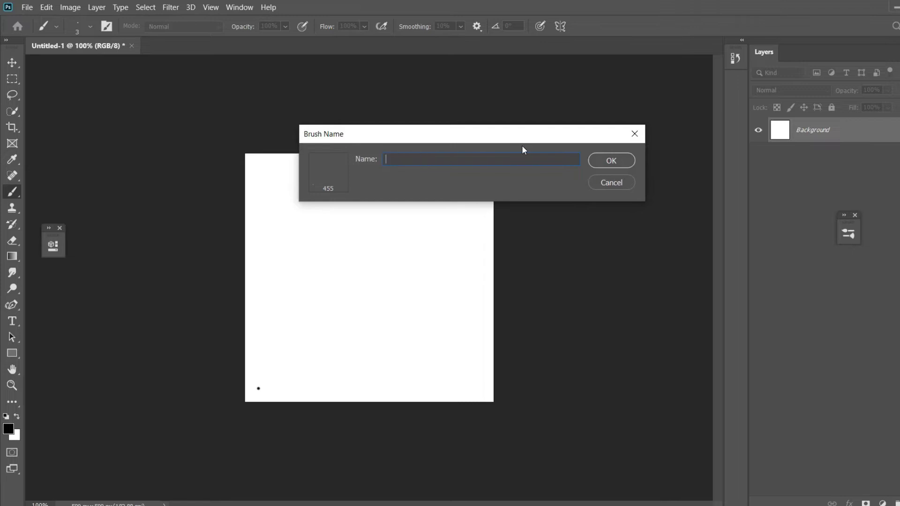
{"action": "type", "text": "stars"}
{"action": "left_click", "coordinate": [611, 166]}
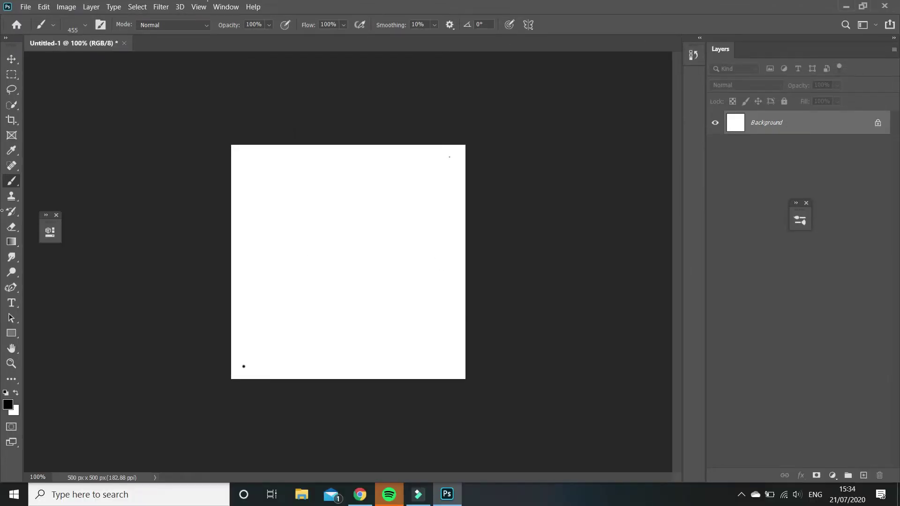
Open the sunset sky photo IMG_4848 from the transition pictures folder
{"action": "left_click", "coordinate": [26, 6]}
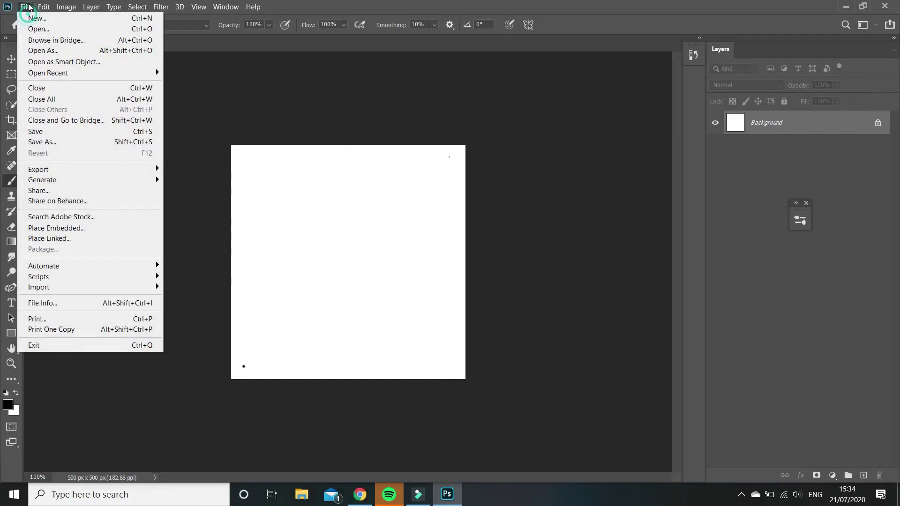
{"action": "left_click", "coordinate": [36, 29]}
{"action": "scroll", "coordinate": [199, 137], "scroll_direction": "down", "scroll_amount": 3}
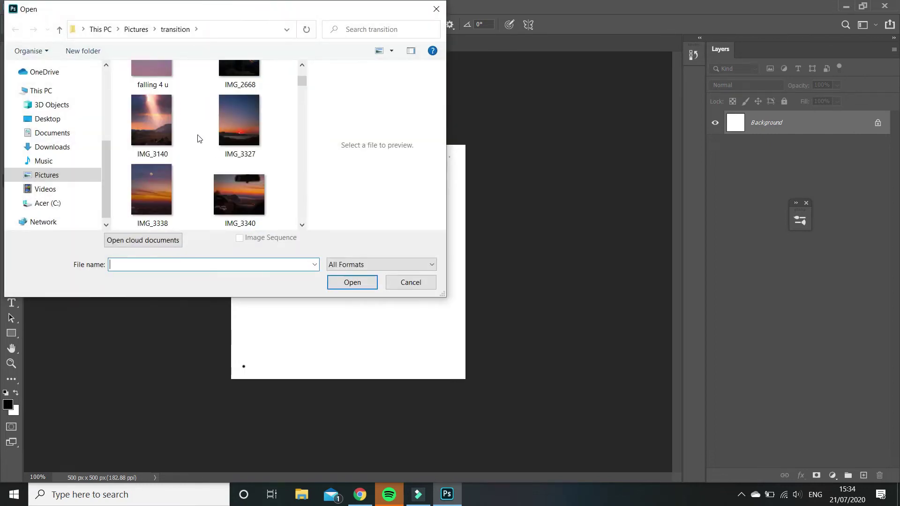
{"action": "scroll", "coordinate": [199, 137], "scroll_direction": "down", "scroll_amount": 2}
{"action": "left_click", "coordinate": [232, 179]}
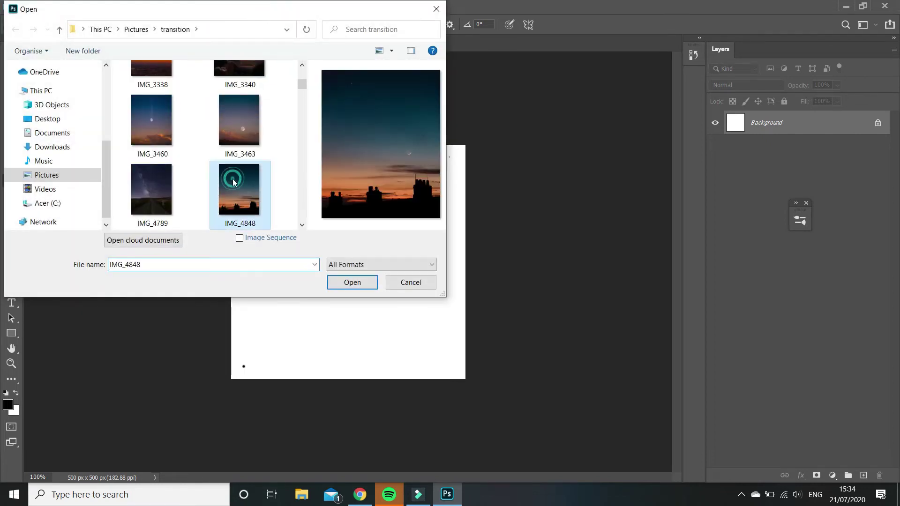
{"action": "left_click", "coordinate": [352, 282]}
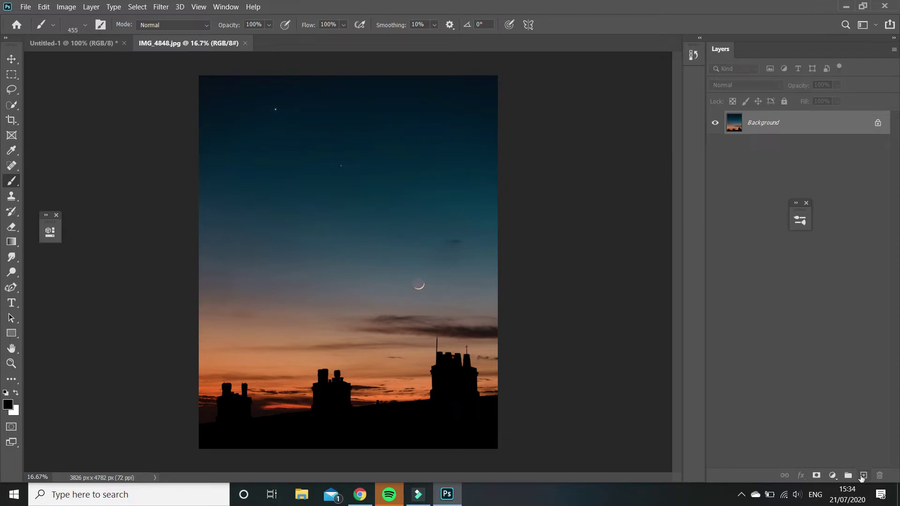
Add a new empty layer above the photo and choose the "stars" brush
{"action": "left_click", "coordinate": [863, 475]}
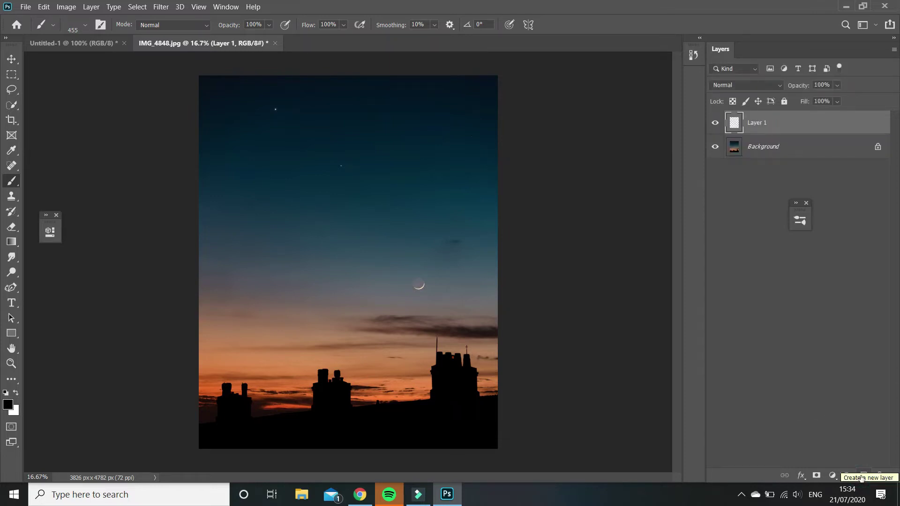
{"action": "left_click", "coordinate": [85, 26]}
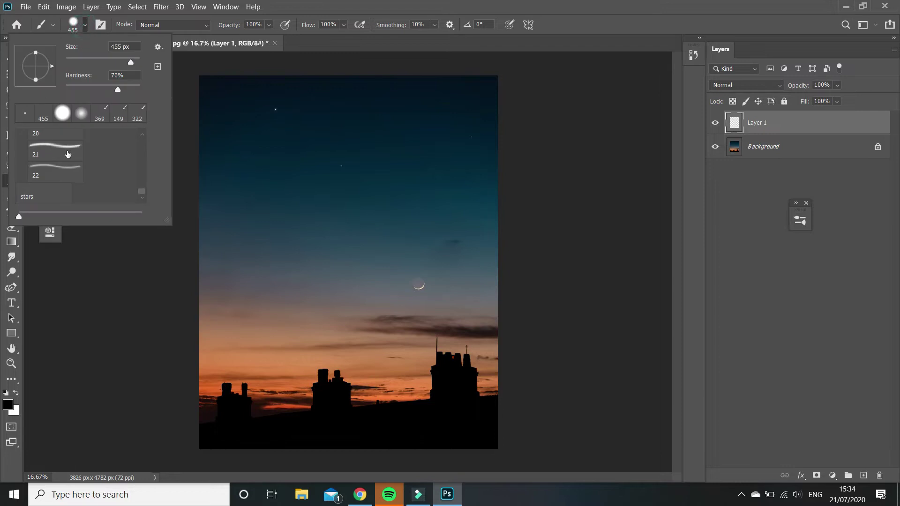
{"action": "left_click", "coordinate": [54, 193]}
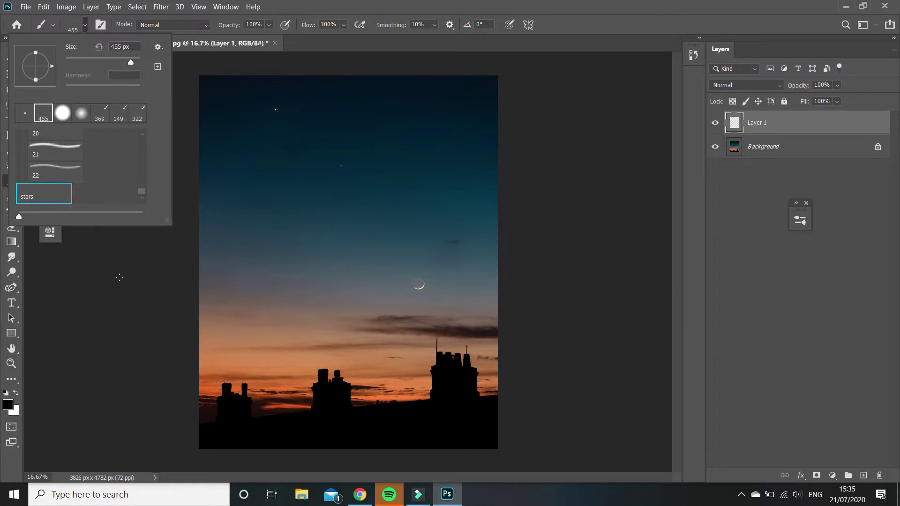
{"action": "left_click", "coordinate": [120, 277]}
{"action": "left_click", "coordinate": [85, 28]}
{"action": "left_click", "coordinate": [145, 258]}
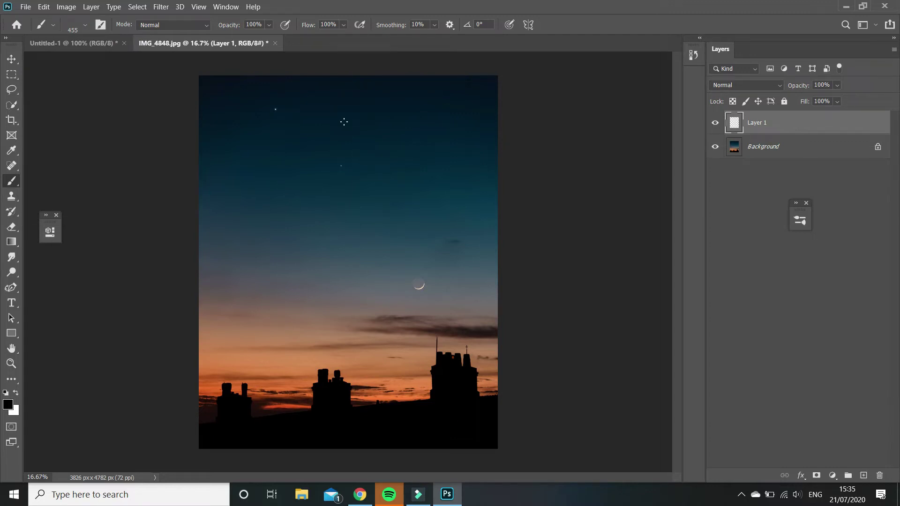
Show the brush settings and make white the foreground colour, undoing any test stamp on the sky
{"action": "left_click", "coordinate": [217, 8]}
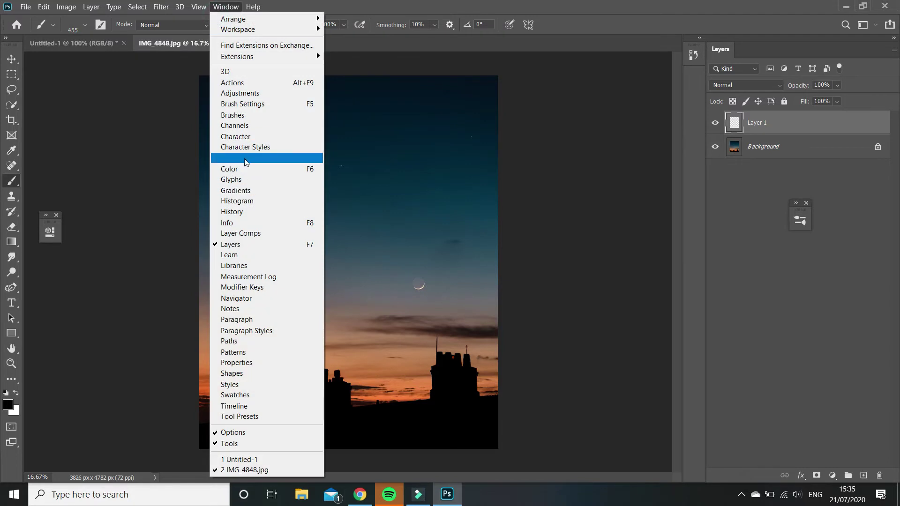
{"action": "left_click", "coordinate": [265, 105]}
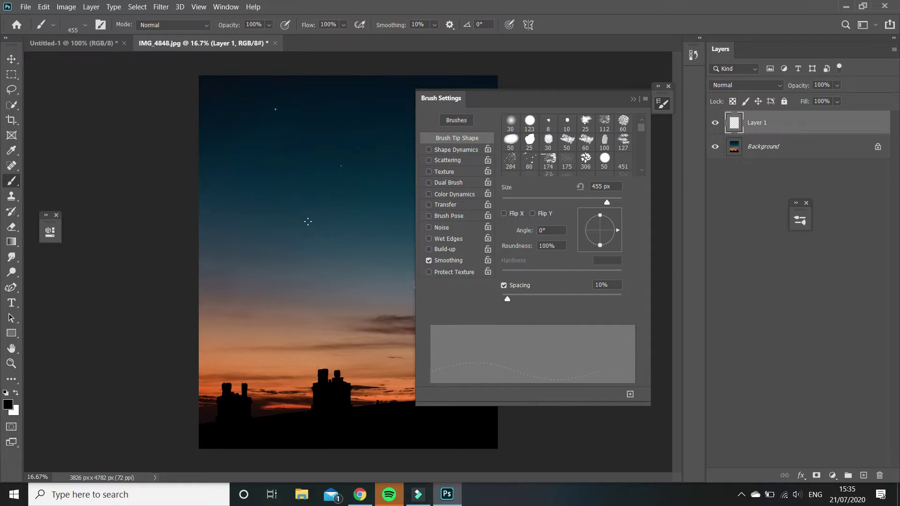
{"action": "left_click", "coordinate": [16, 393]}
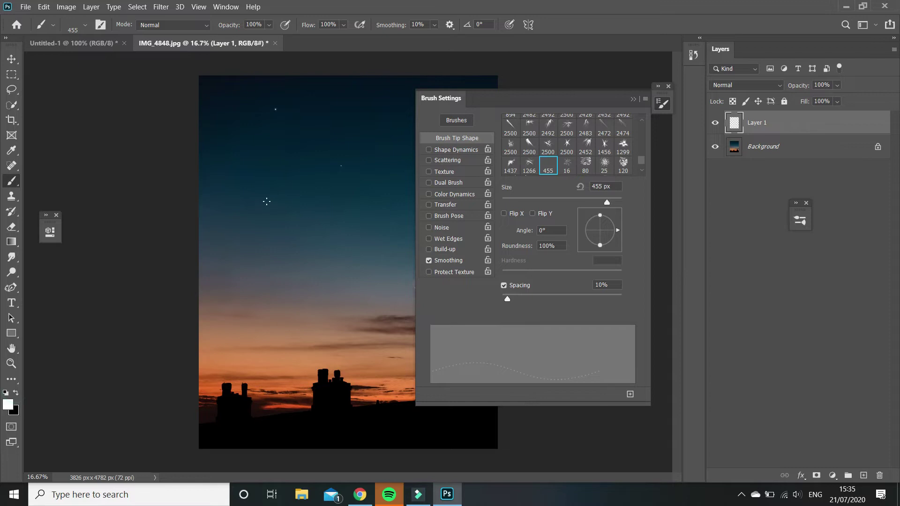
{"action": "left_click", "coordinate": [255, 236]}
{"action": "key", "text": "ctrl+z"}
Enable Shape Dynamics for the brush with Size Jitter and Angle Jitter both at 100%
{"action": "left_click", "coordinate": [431, 149]}
{"action": "left_click", "coordinate": [447, 151]}
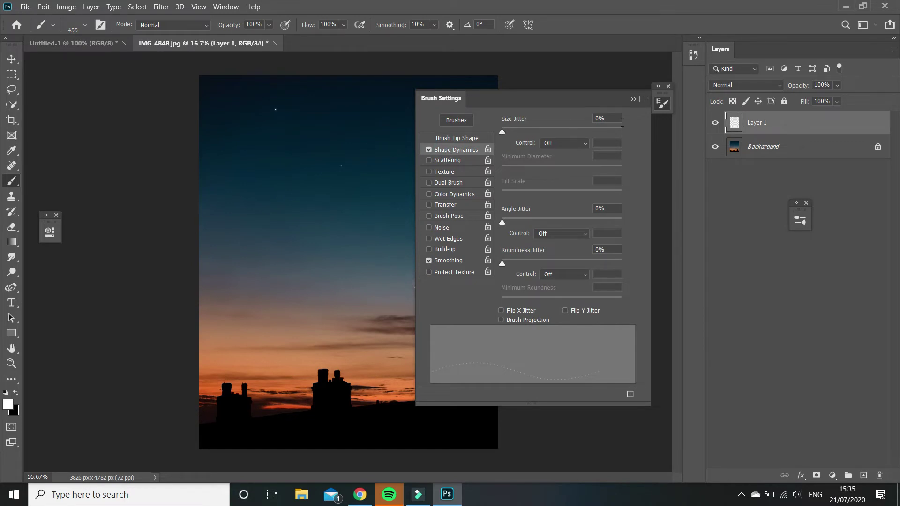
{"action": "left_click", "coordinate": [620, 131]}
{"action": "left_click", "coordinate": [621, 221]}
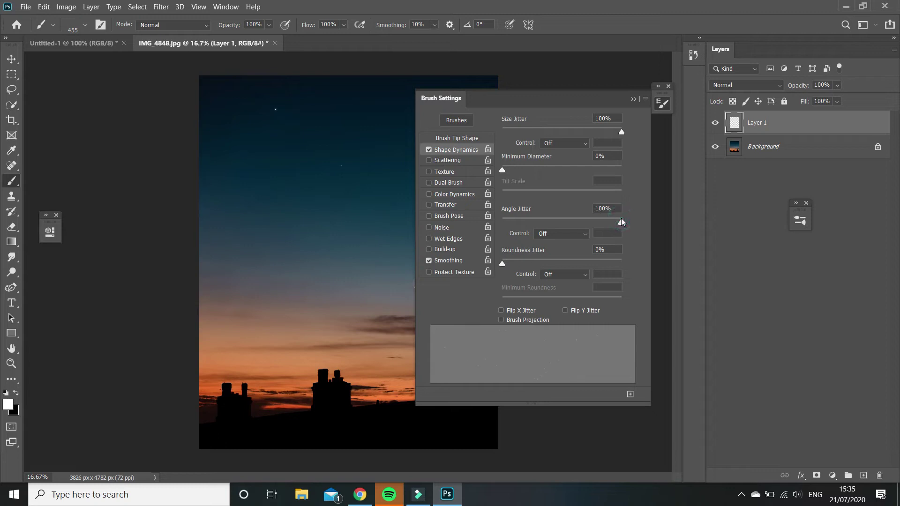
Enable Scattering on both axes and set the scatter amount to 380%
{"action": "left_click", "coordinate": [428, 160]}
{"action": "left_click", "coordinate": [443, 161]}
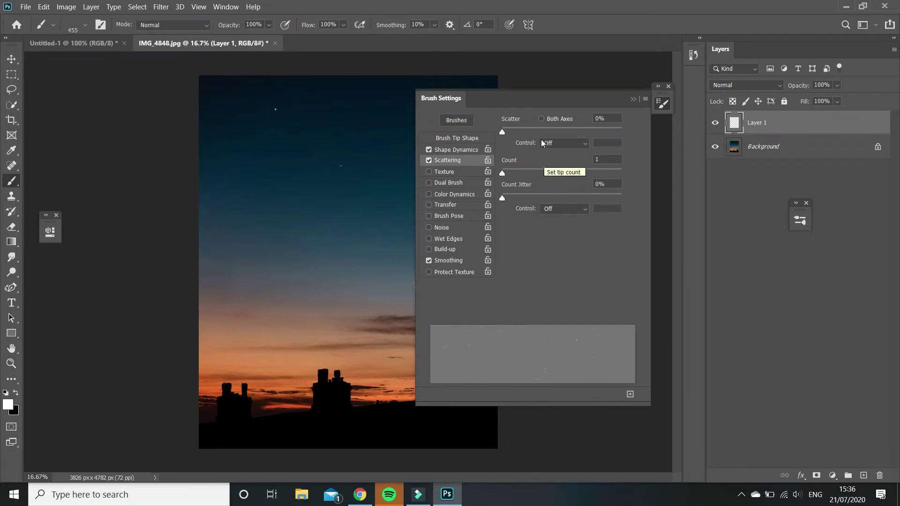
{"action": "left_click", "coordinate": [541, 119]}
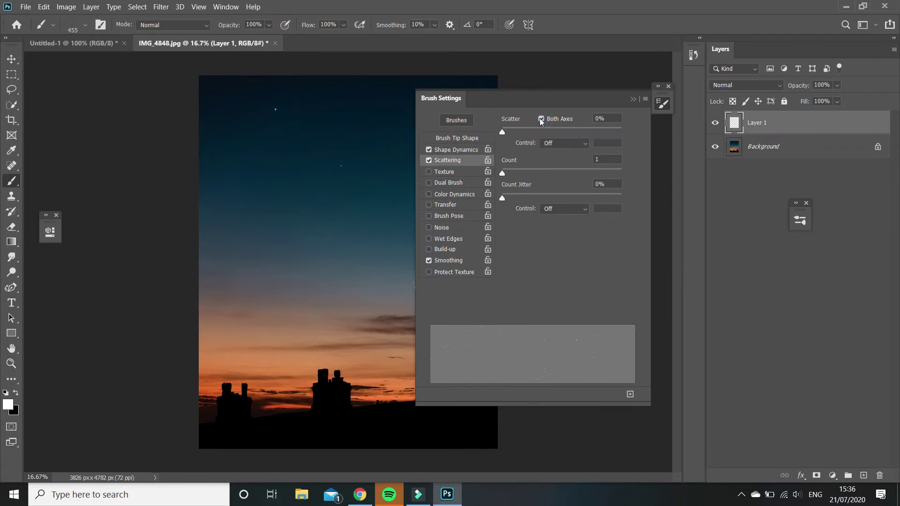
{"action": "left_click", "coordinate": [584, 130]}
{"action": "left_click_drag", "start_coordinate": [584, 131], "coordinate": [550, 134]}
{"action": "left_click", "coordinate": [603, 119]}
{"action": "type", "text": "380"}
{"action": "key", "text": "Return"}
Enable Transfer for the brush and set Opacity Jitter to 45%
{"action": "left_click", "coordinate": [427, 205]}
{"action": "left_click", "coordinate": [442, 208]}
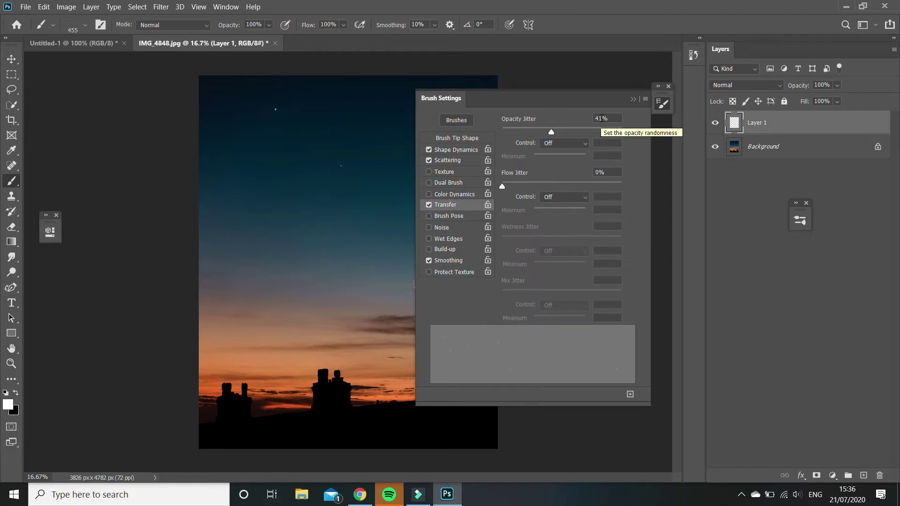
{"action": "left_click", "coordinate": [602, 118]}
{"action": "type", "text": "45"}
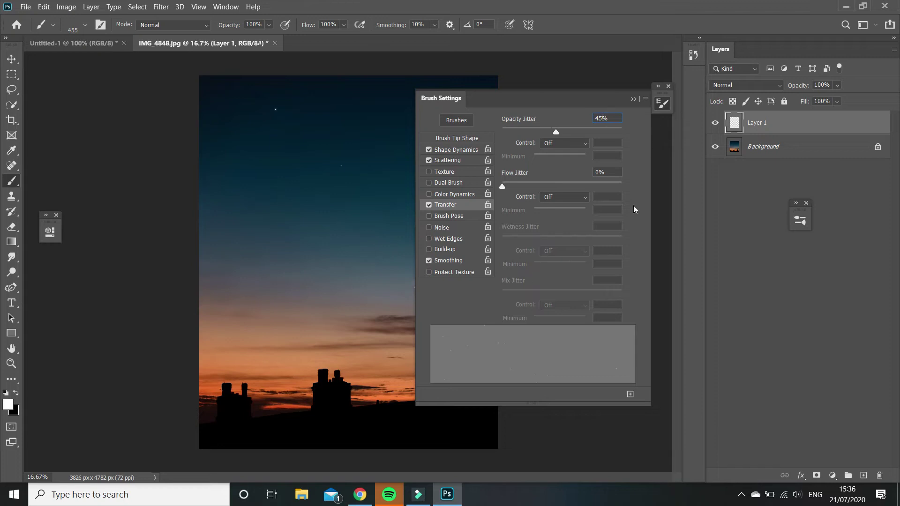
Save the configured brush as a new preset named "stars tutorial" and collapse the brush settings
{"action": "left_click", "coordinate": [644, 100]}
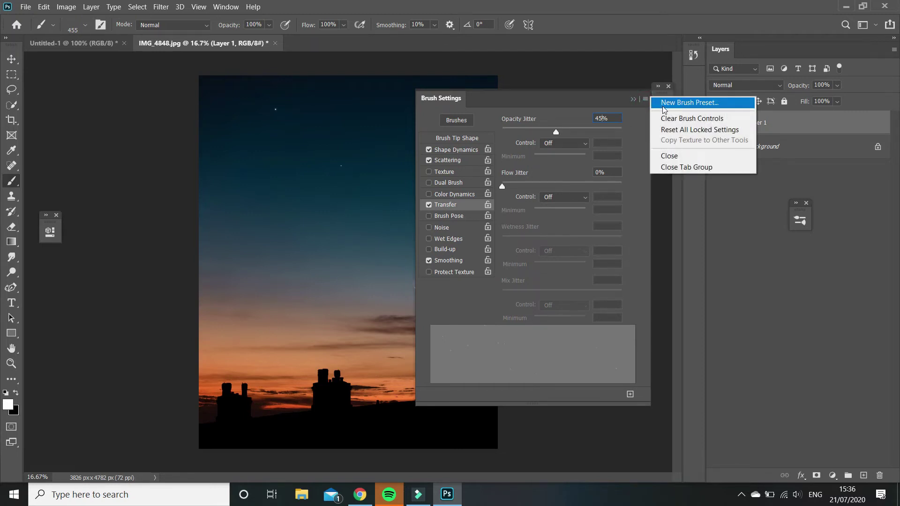
{"action": "left_click", "coordinate": [662, 106]}
{"action": "left_click", "coordinate": [450, 150]}
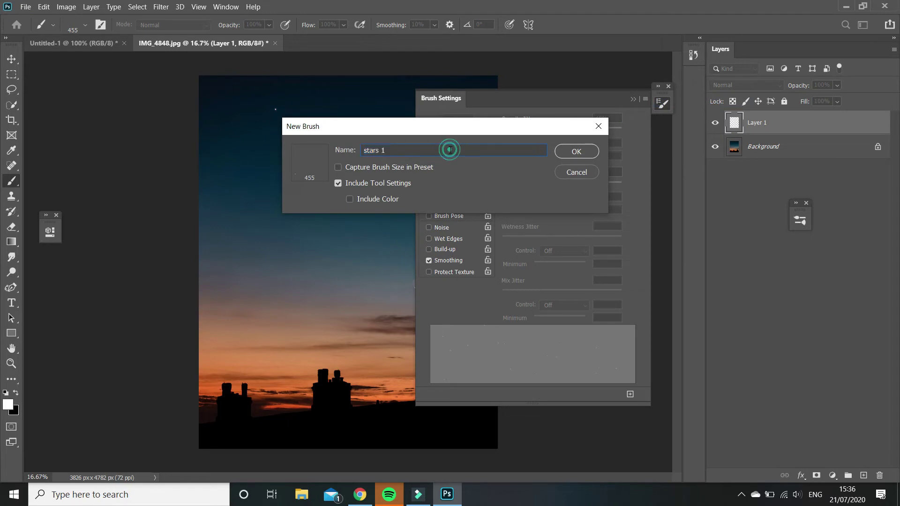
{"action": "key", "text": "BackSpace"}
{"action": "type", "text": "final"}
{"action": "key", "text": "BackSpace"}
{"action": "key", "text": "BackSpace"}
{"action": "type", "text": "tutorial"}
{"action": "left_click", "coordinate": [572, 149]}
{"action": "left_click", "coordinate": [630, 104]}
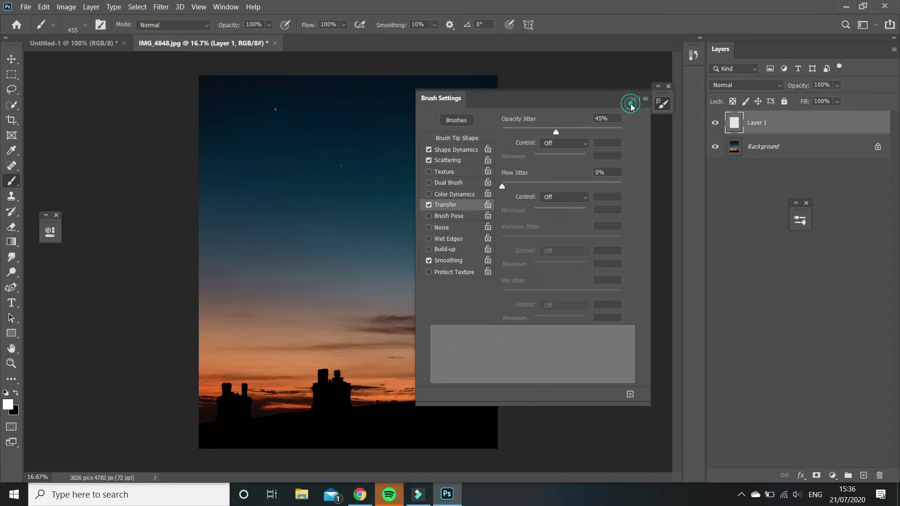
{"action": "left_click", "coordinate": [632, 101]}
Stamp trial stars at several spots across the upper sky with the star brush
{"action": "left_click", "coordinate": [358, 124]}
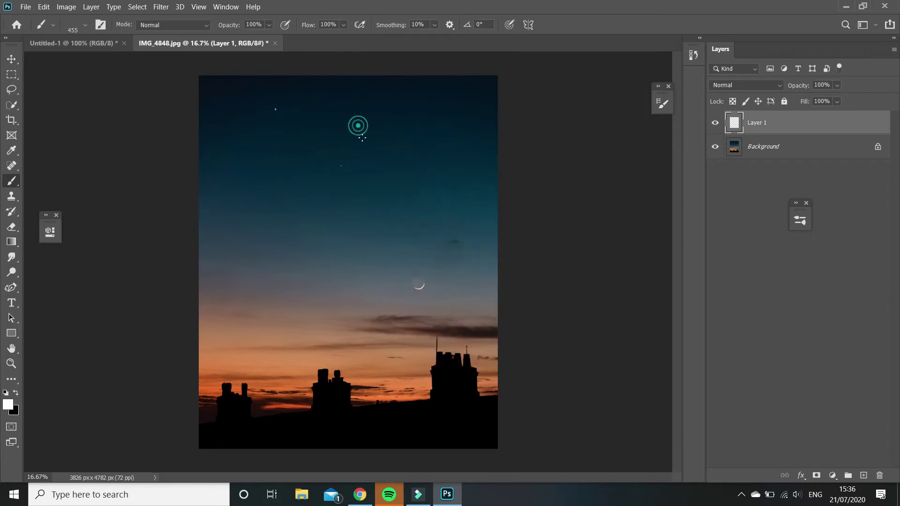
{"action": "left_click", "coordinate": [388, 165]}
{"action": "left_click", "coordinate": [282, 145]}
{"action": "left_click", "coordinate": [261, 150]}
{"action": "left_click", "coordinate": [342, 129]}
{"action": "left_click", "coordinate": [270, 156]}
Undo the trial stars and replace Layer 1 with a new empty layer
{"action": "key", "text": "ctrl+z"}
{"action": "key", "text": "ctrl+z"}
{"action": "key", "text": "ctrl+z"}
{"action": "key", "text": "ctrl+z"}
{"action": "key", "text": "Delete"}
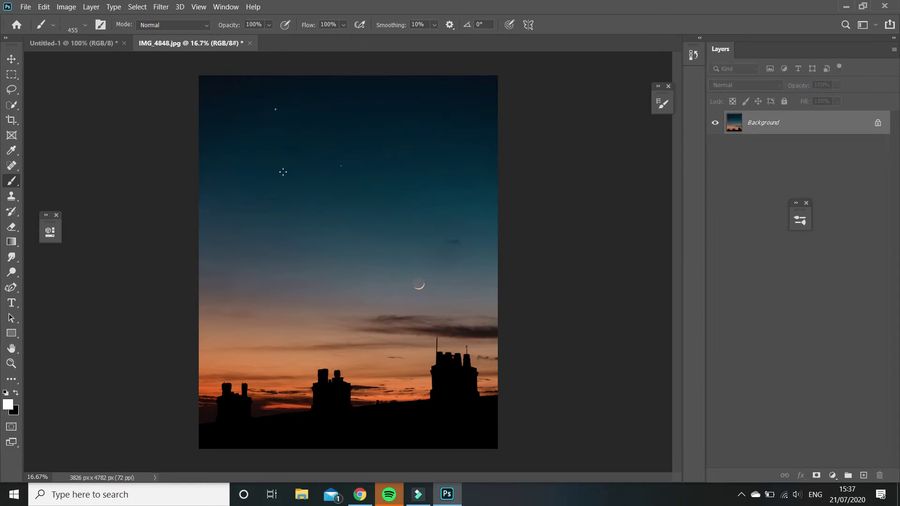
{"action": "left_click", "coordinate": [863, 475]}
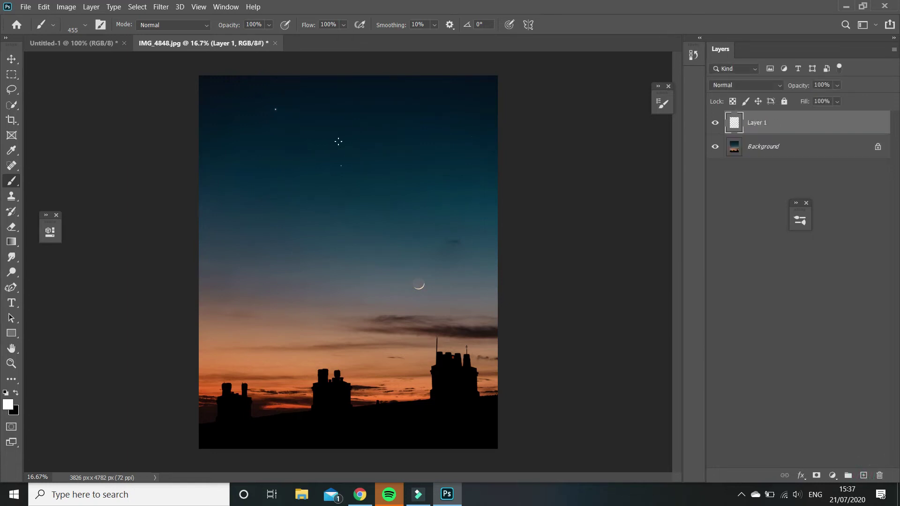
Review the star brush's Transfer settings
{"action": "left_click", "coordinate": [228, 7]}
{"action": "left_click", "coordinate": [261, 107]}
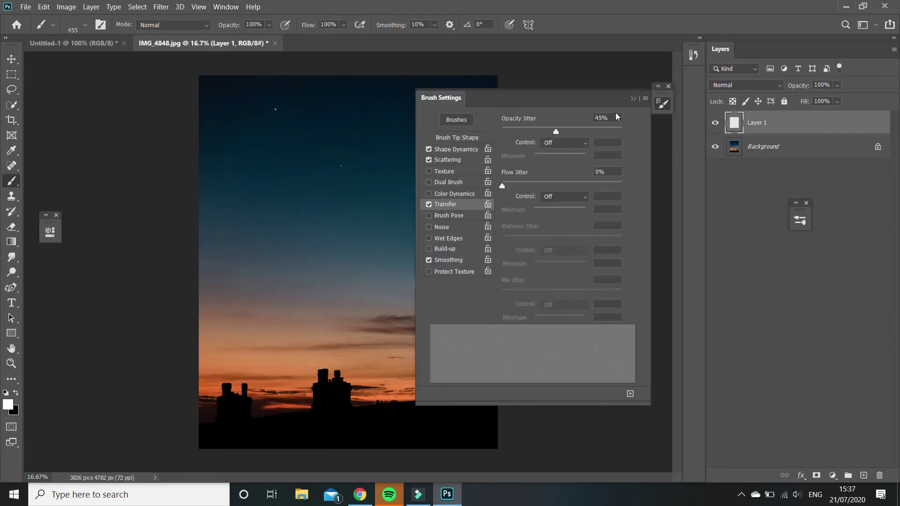
{"action": "left_click", "coordinate": [632, 99]}
{"action": "key", "text": "ctrl+z"}
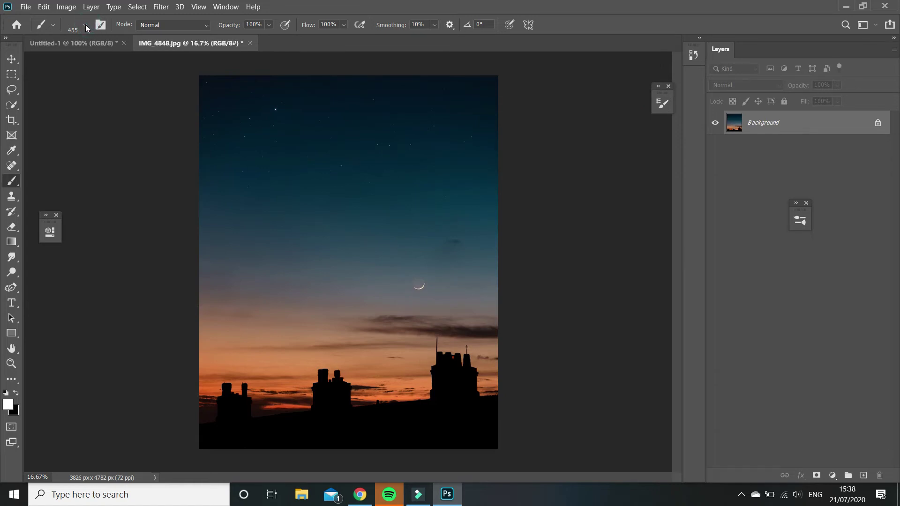
Set the star brush's size to 600 px
{"action": "left_click", "coordinate": [85, 25]}
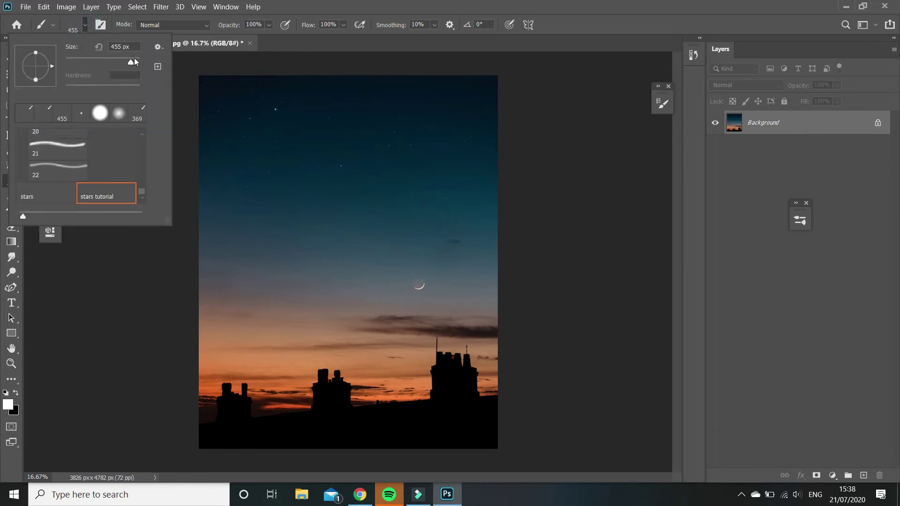
{"action": "left_click_drag", "start_coordinate": [134, 60], "coordinate": [131, 60]}
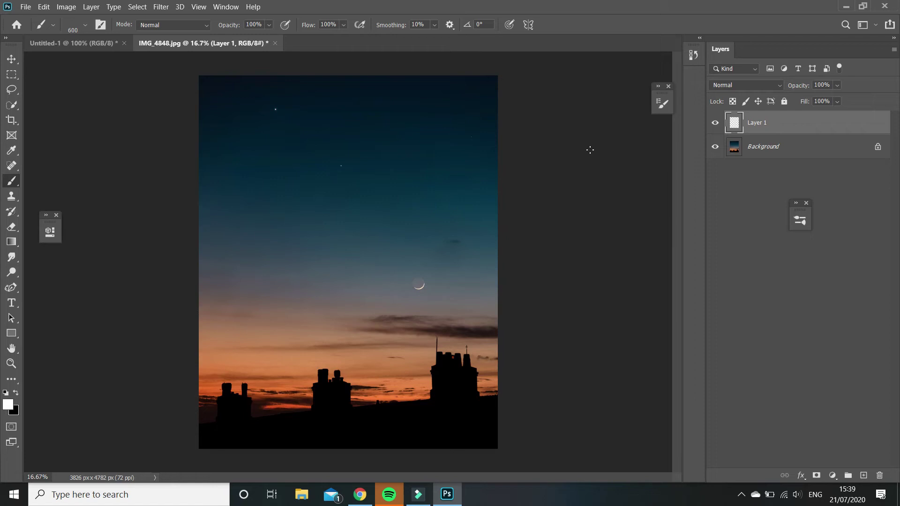
Stamp scattered stars at about a dozen spots across the upper and middle sky on Layer 1
{"action": "left_click", "coordinate": [363, 98]}
{"action": "left_click", "coordinate": [338, 100]}
{"action": "left_click", "coordinate": [221, 89]}
{"action": "left_click", "coordinate": [367, 103]}
{"action": "left_click", "coordinate": [265, 127]}
{"action": "left_click", "coordinate": [369, 111]}
{"action": "left_click", "coordinate": [516, 89]}
{"action": "left_click", "coordinate": [470, 170]}
{"action": "left_click", "coordinate": [315, 192]}
{"action": "left_click", "coordinate": [287, 215]}
{"action": "left_click", "coordinate": [398, 189]}
{"action": "left_click", "coordinate": [496, 168]}
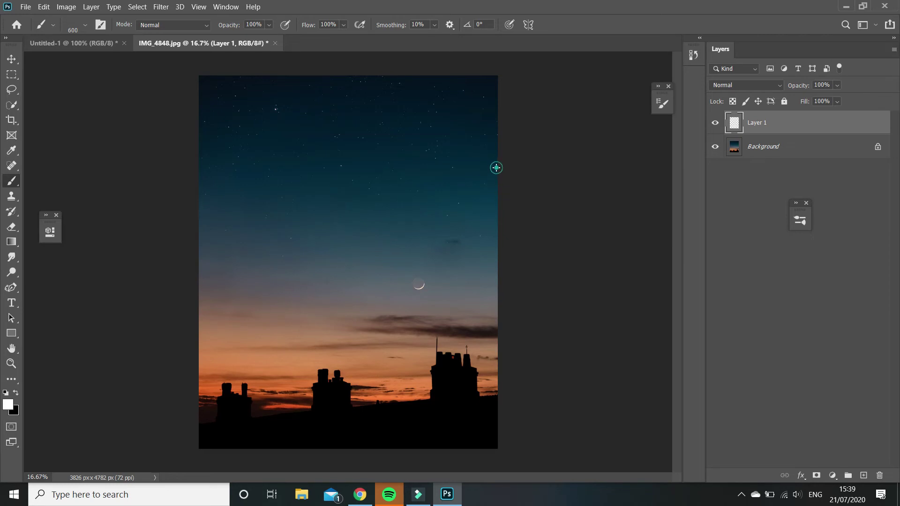
Erase stray painted stars around the photo's brightest star and in the lower middle of the sky
{"action": "left_click", "coordinate": [13, 226]}
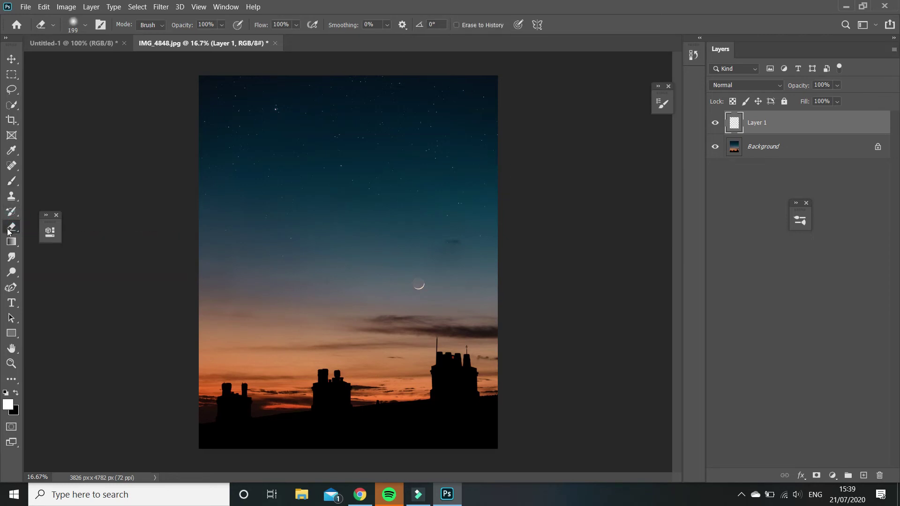
{"action": "left_click", "coordinate": [275, 107]}
{"action": "left_click", "coordinate": [334, 258]}
Add a light-blue Outer Glow to Layer 1 with the Softer technique, low opacity and a size of 43 px
{"action": "right_click", "coordinate": [771, 120]}
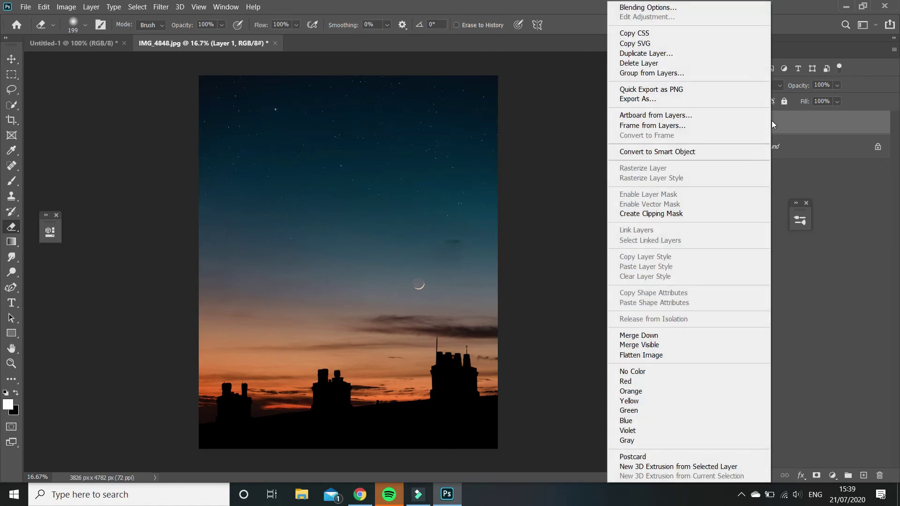
{"action": "left_click", "coordinate": [656, 8]}
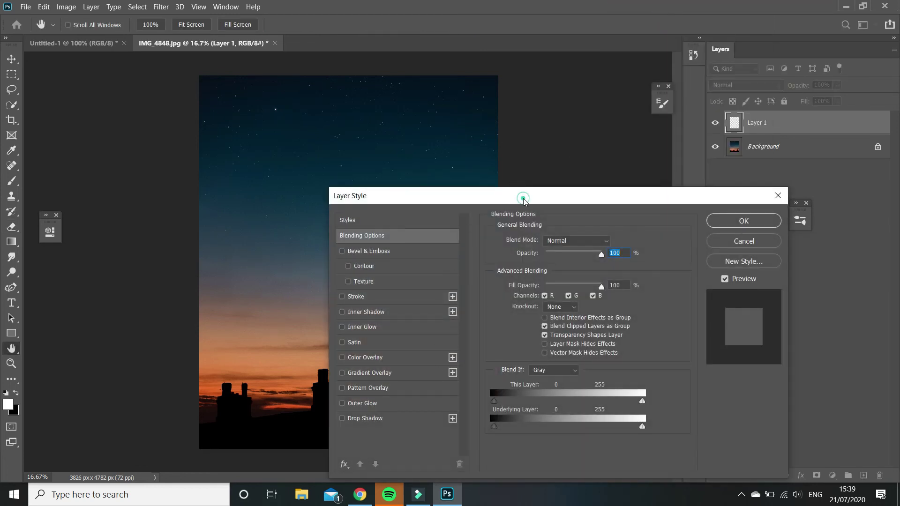
{"action": "left_click_drag", "start_coordinate": [519, 203], "coordinate": [534, 131]}
{"action": "left_click", "coordinate": [357, 330]}
{"action": "left_click", "coordinate": [387, 333]}
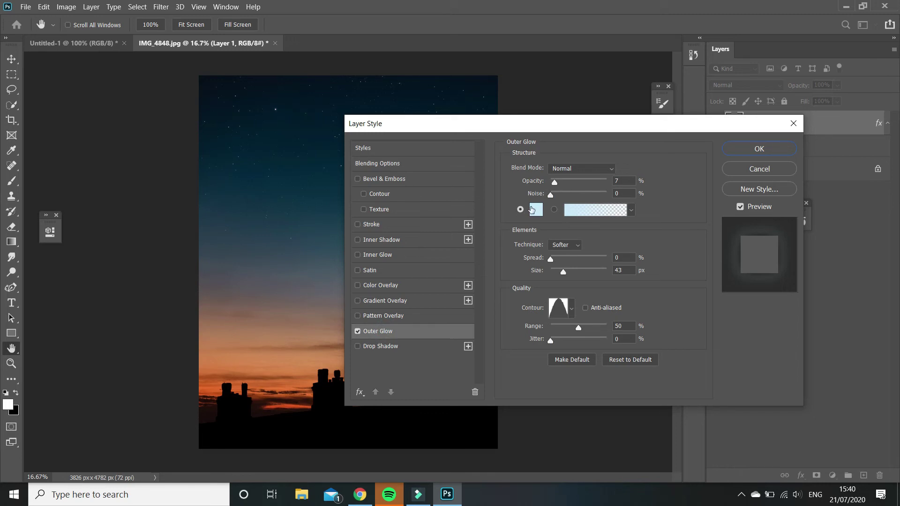
{"action": "left_click", "coordinate": [566, 182]}
{"action": "mouse_move", "coordinate": [565, 182]}
{"action": "left_mouse_down"}
{"action": "mouse_move", "coordinate": [553, 184]}
{"action": "mouse_move", "coordinate": [600, 184]}
{"action": "mouse_move", "coordinate": [544, 182]}
{"action": "mouse_move", "coordinate": [553, 188]}
{"action": "left_mouse_up"}
{"action": "left_click", "coordinate": [746, 152]}
{"action": "key", "text": "e"}
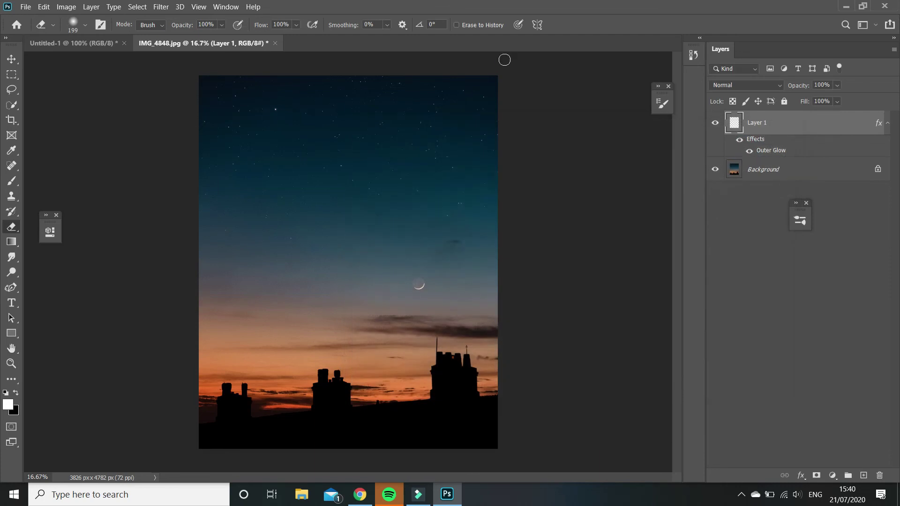
Apply a Motion Blur to the stars on Layer 1 with an angle of 25° and a distance of 2 pixels
{"action": "left_click", "coordinate": [162, 7]}
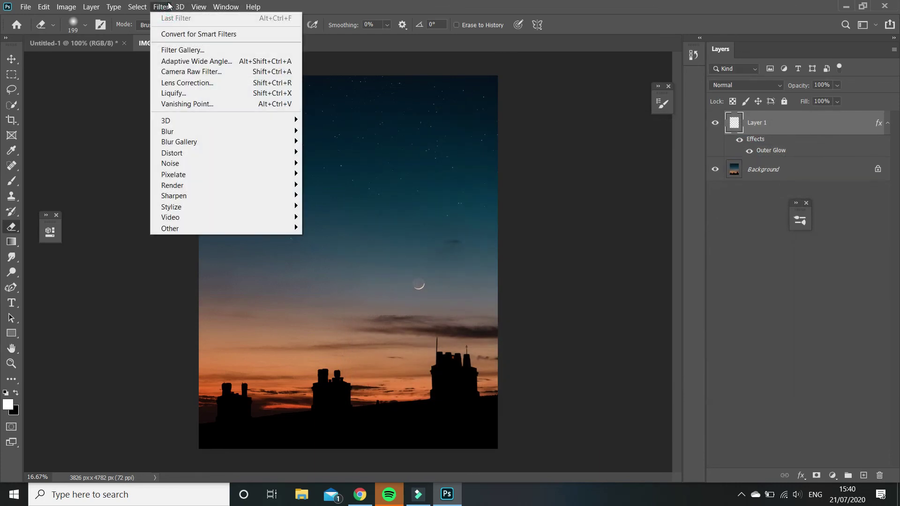
{"action": "mouse_move", "coordinate": [206, 129]}
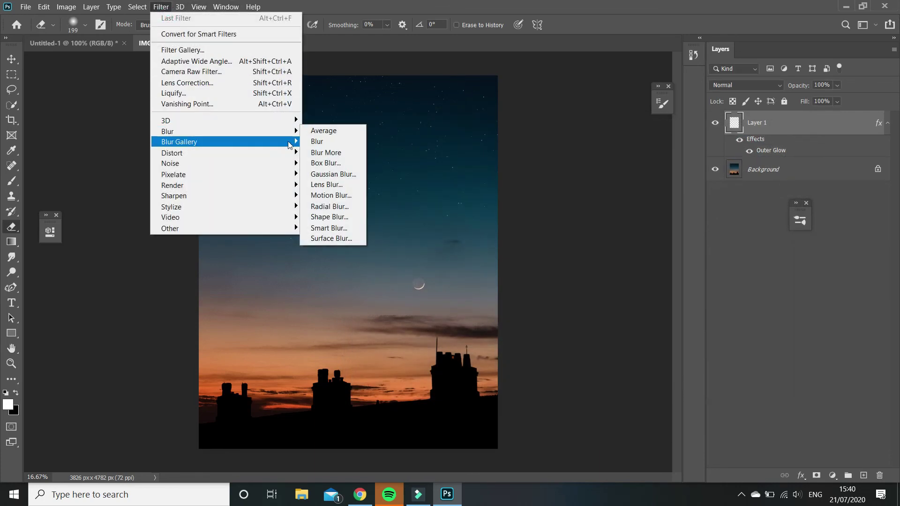
{"action": "left_click", "coordinate": [331, 196]}
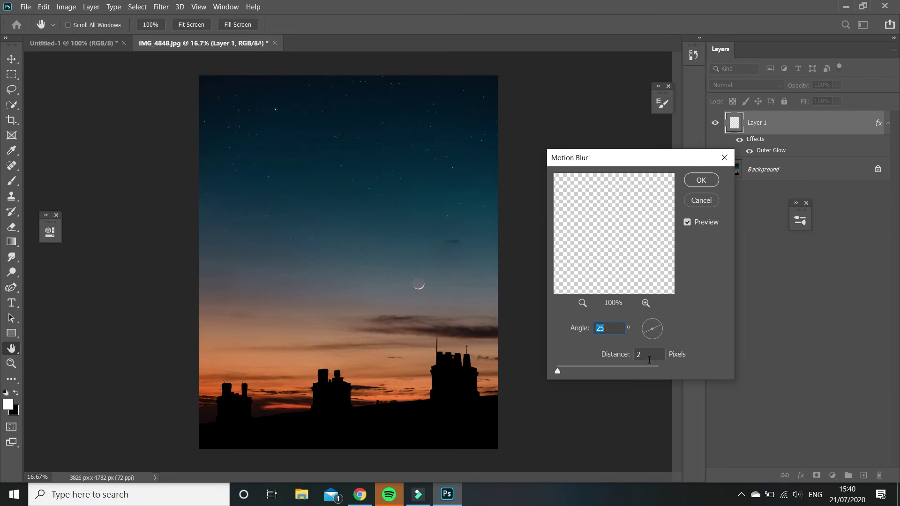
{"action": "left_click", "coordinate": [693, 182]}
{"action": "key", "text": "e"}
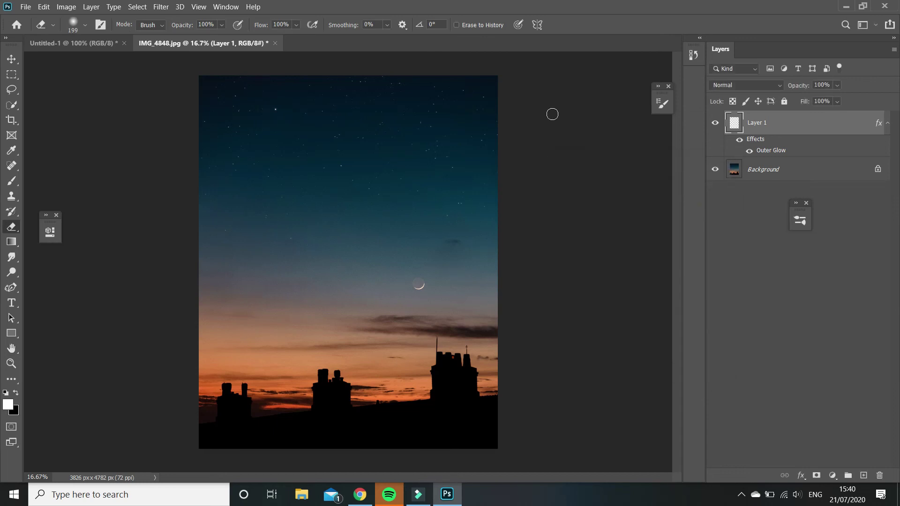
Try painting a single star in the upper-left sky with the 12 px Soft Round brush, first at 92% hardness and again at a lower hardness
{"action": "key", "text": "b"}
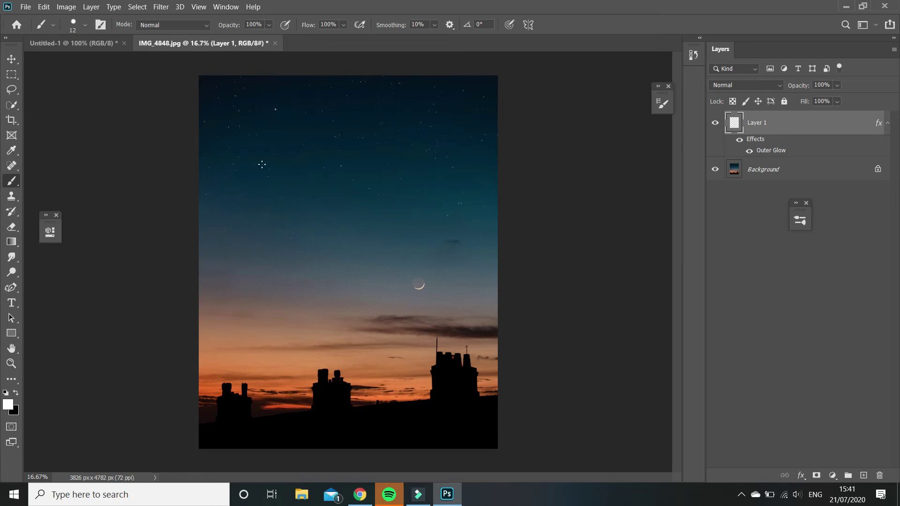
{"action": "left_click", "coordinate": [85, 26]}
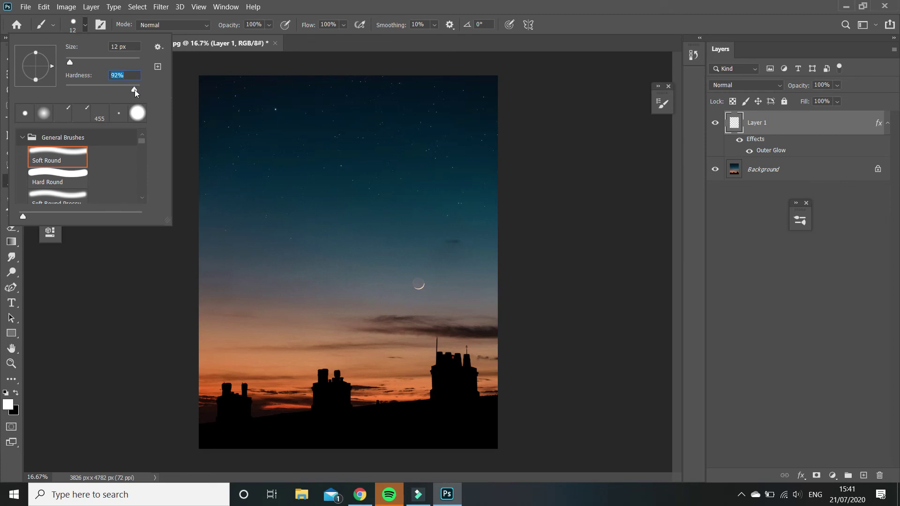
{"action": "left_click", "coordinate": [285, 161]}
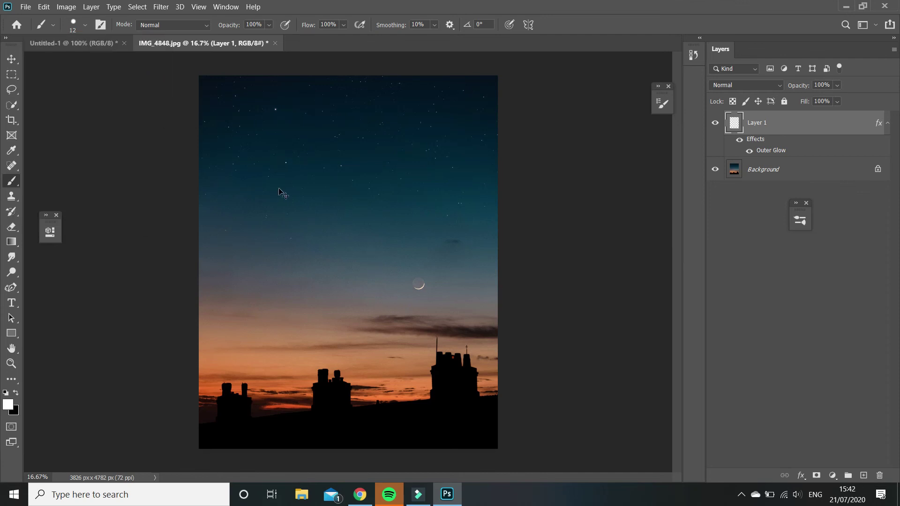
{"action": "left_click", "coordinate": [86, 29]}
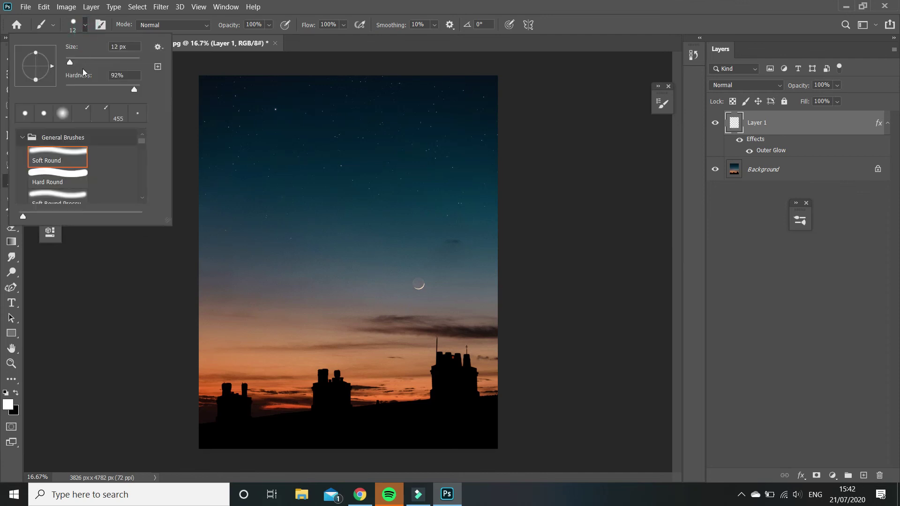
{"action": "left_click", "coordinate": [78, 89]}
{"action": "left_click", "coordinate": [277, 144]}
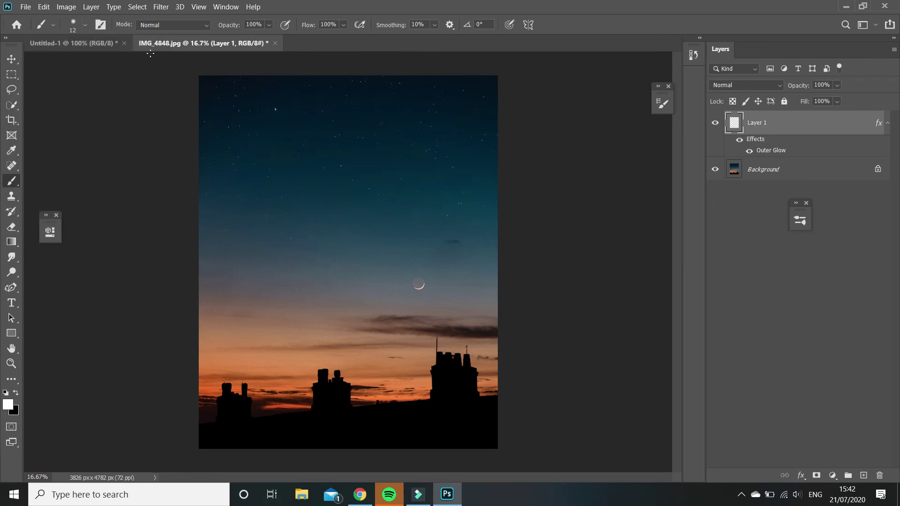
Set the brush's hardness to 94% and paint a few individual brighter stars in the sky, undoing the misplaced stroke
{"action": "left_click", "coordinate": [86, 29]}
{"action": "left_click", "coordinate": [133, 86]}
{"action": "left_click_drag", "start_coordinate": [134, 88], "coordinate": [136, 88]}
{"action": "left_click", "coordinate": [278, 139]}
{"action": "left_click_drag", "start_coordinate": [367, 192], "coordinate": [263, 271]}
{"action": "key", "text": "ctrl+z"}
{"action": "left_click", "coordinate": [327, 203]}
Set the brush's size to 7 px and add a smaller star near the sky's left edge
{"action": "left_click", "coordinate": [84, 26]}
{"action": "double_click", "coordinate": [114, 45]}
{"action": "type", "text": "2"}
{"action": "key", "text": "BackSpace"}
{"action": "type", "text": "7"}
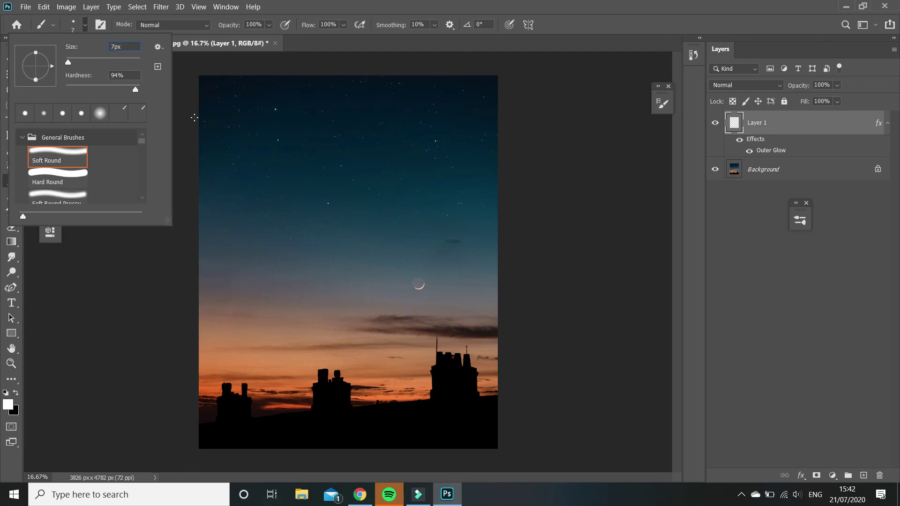
{"action": "left_click", "coordinate": [209, 128]}
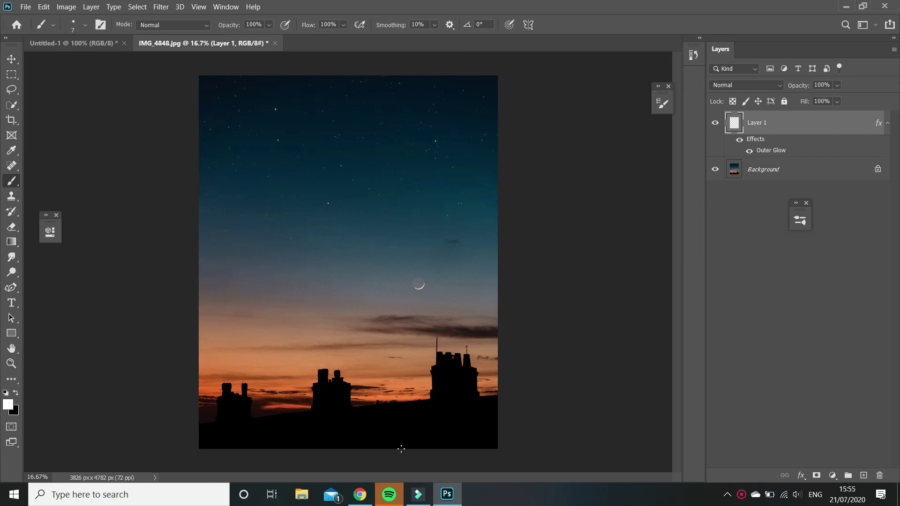
Switch to the Instagram profile in Chrome and view the starry sky posts with the blurred red flowers and the crescent moon sunset
{"action": "left_click", "coordinate": [360, 495]}
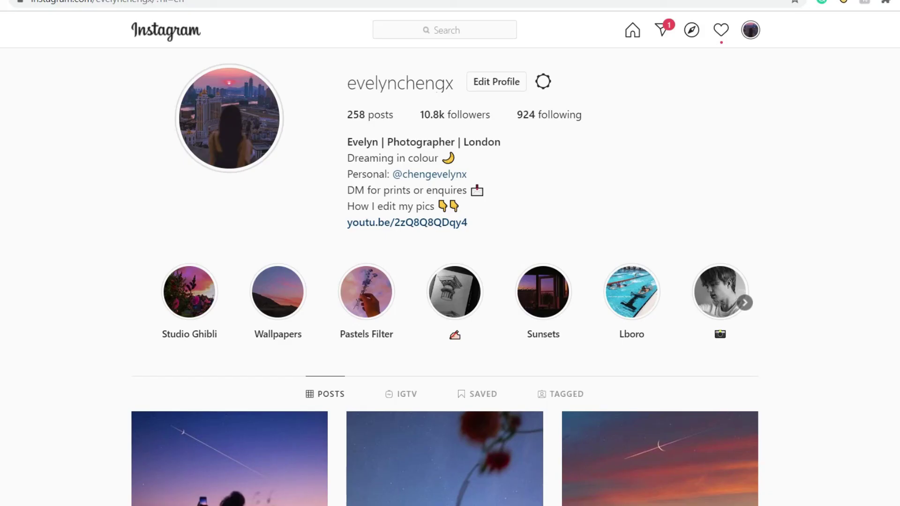
{"action": "scroll", "coordinate": [381, 402], "scroll_direction": "down", "scroll_amount": 3}
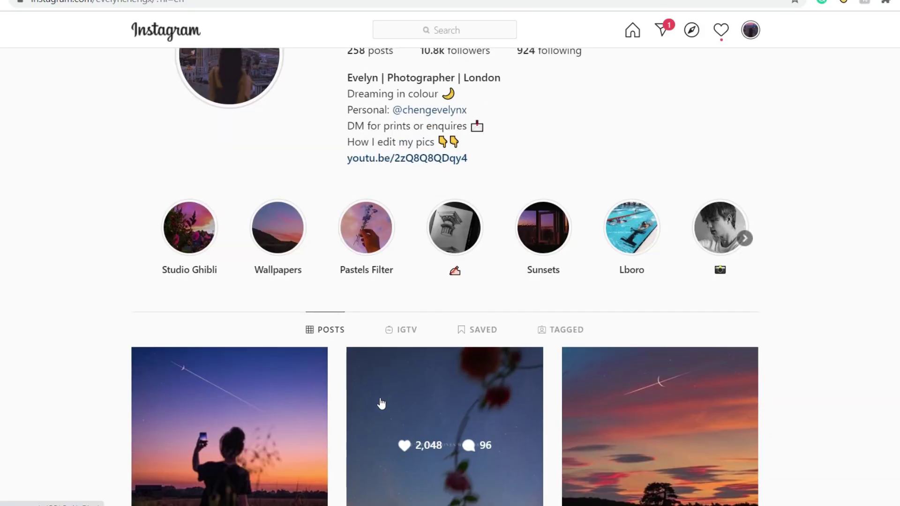
{"action": "left_click", "coordinate": [381, 403]}
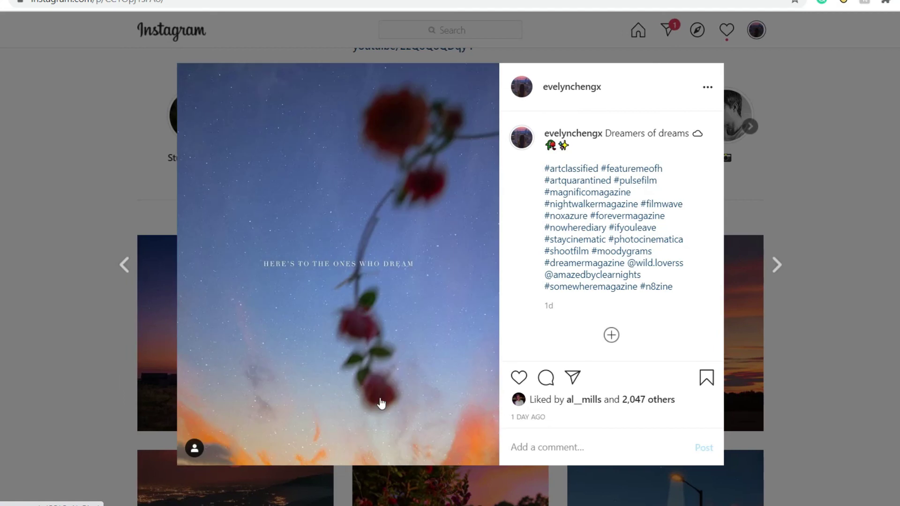
{"action": "left_click", "coordinate": [70, 307]}
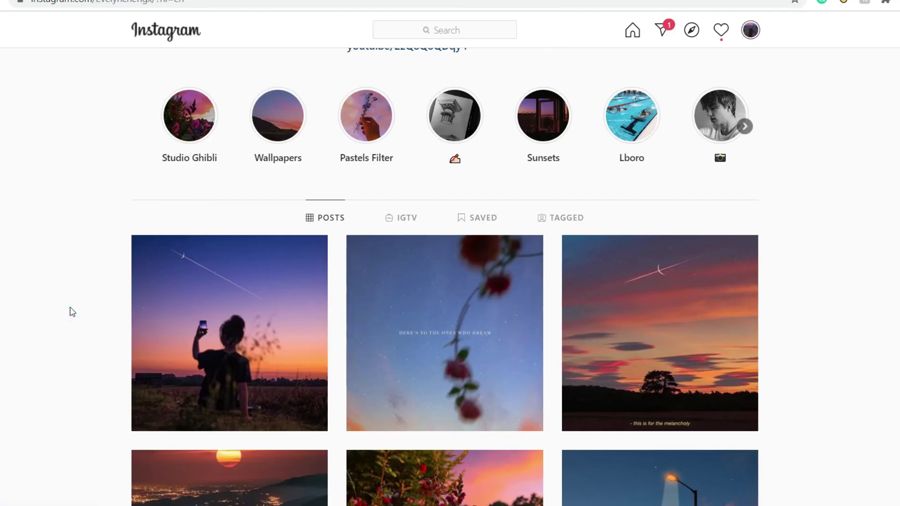
{"action": "scroll", "coordinate": [69, 309], "scroll_direction": "down", "scroll_amount": 3}
{"action": "left_click", "coordinate": [611, 203]}
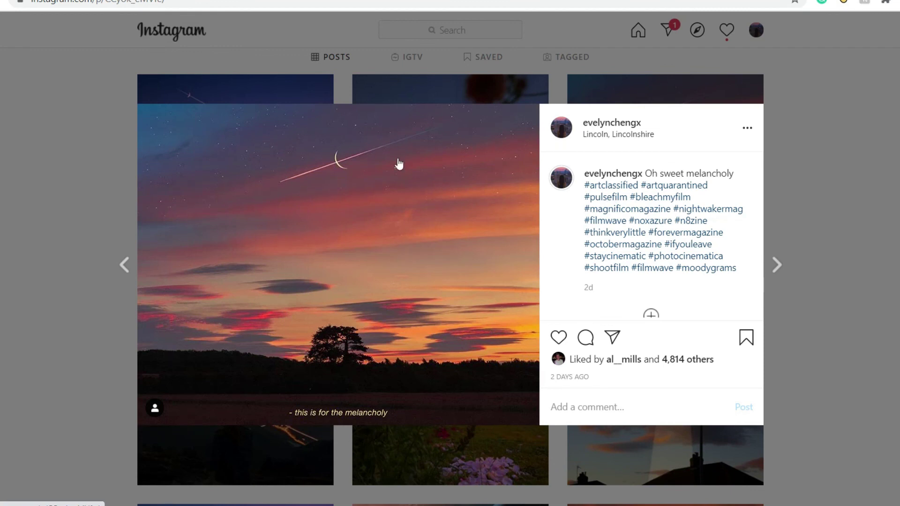
{"action": "left_click", "coordinate": [59, 287]}
Browse further through the profile's posts and view the starry sunset photo with the pink roses
{"action": "scroll", "coordinate": [61, 290], "scroll_direction": "down", "scroll_amount": 3}
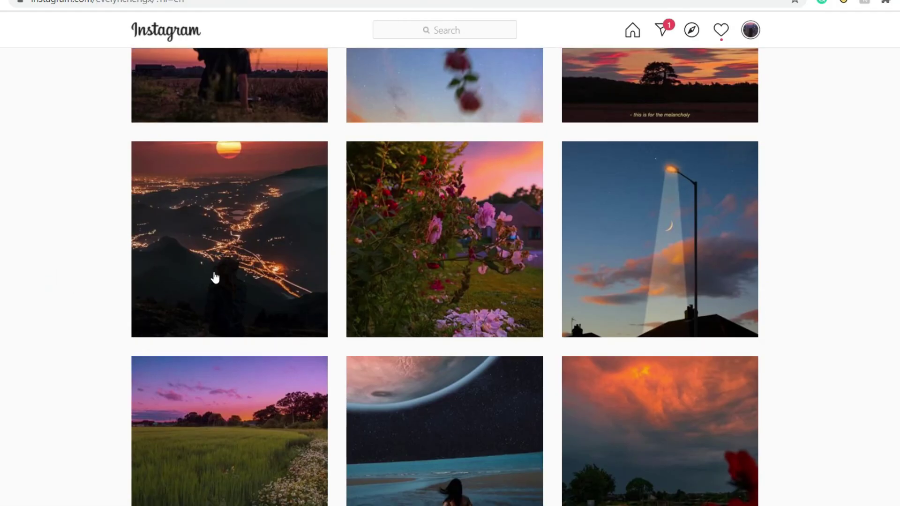
{"action": "scroll", "coordinate": [239, 377], "scroll_direction": "down", "scroll_amount": 5}
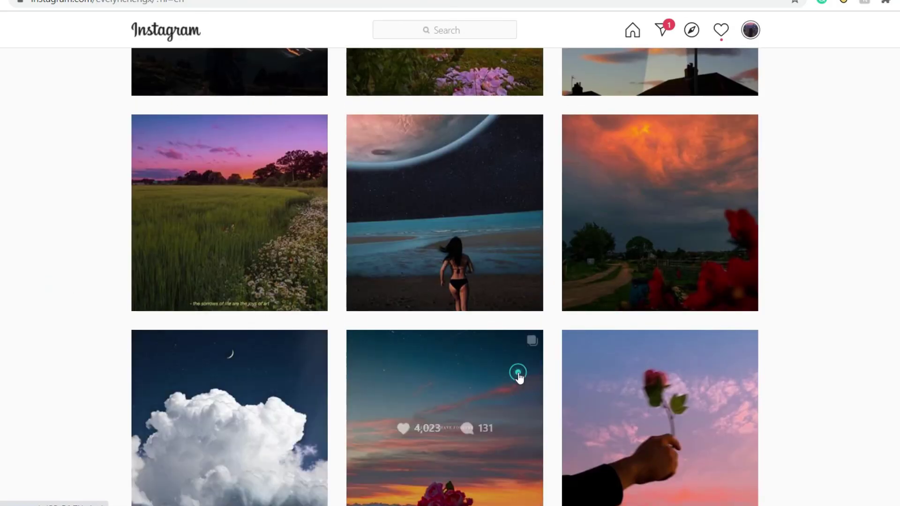
{"action": "left_click", "coordinate": [519, 373]}
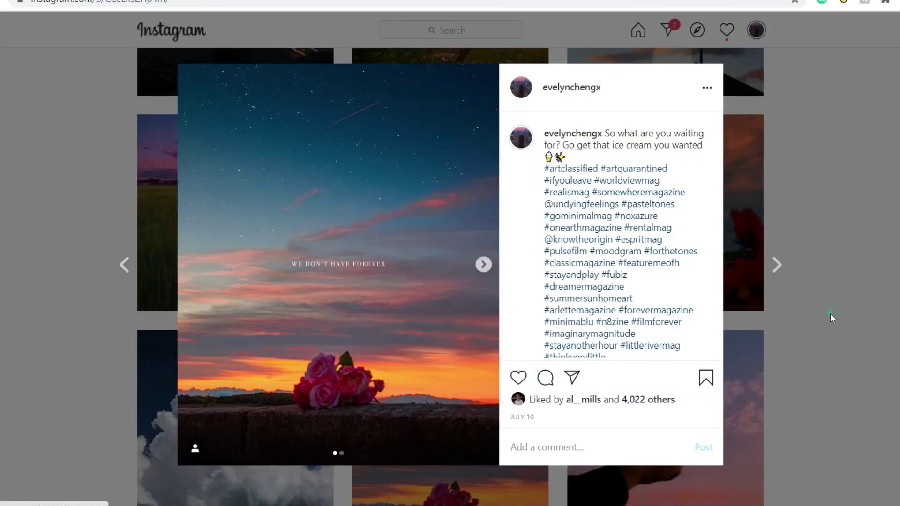
{"action": "left_click", "coordinate": [829, 313]}
{"action": "scroll", "coordinate": [830, 314], "scroll_direction": "down", "scroll_amount": 6}
{"action": "scroll", "coordinate": [832, 318], "scroll_direction": "up", "scroll_amount": 15}
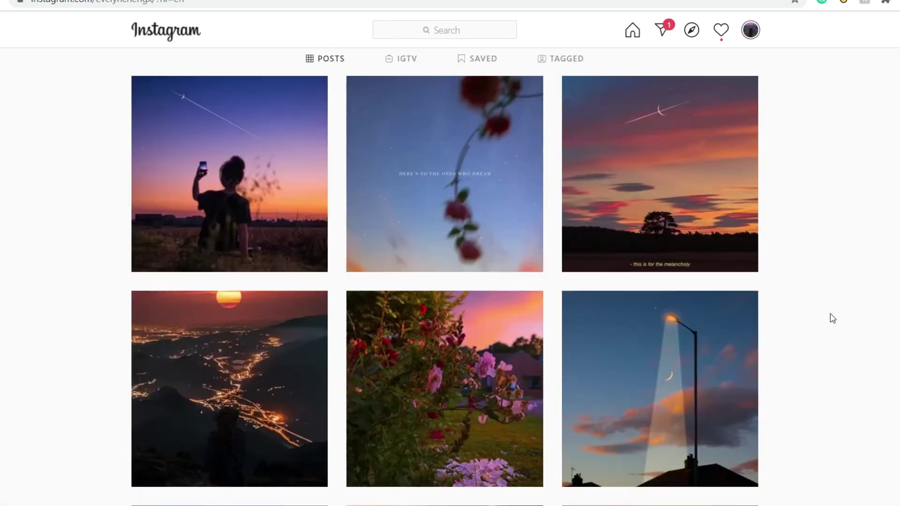